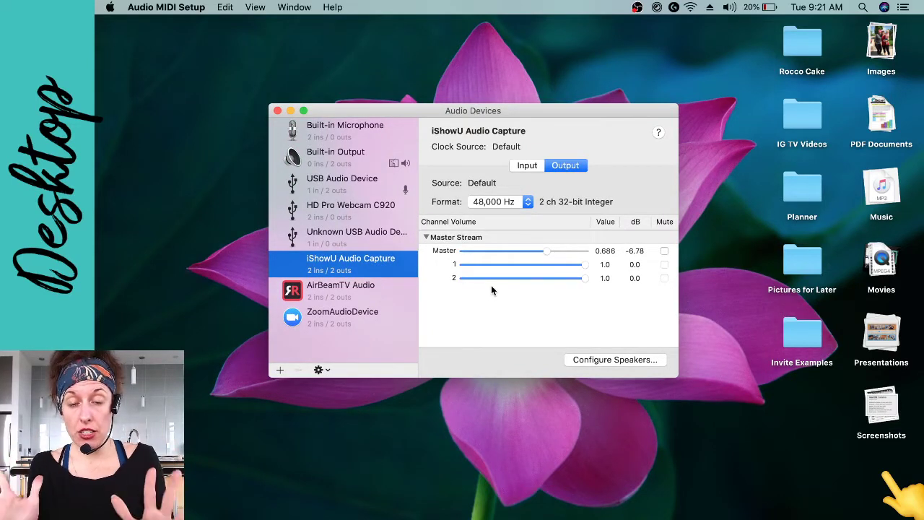
Create a multi-output device combining iShowU Audio Capture and Built-in Output, with Built-in Output as its master device
{"action": "left_click", "coordinate": [281, 370]}
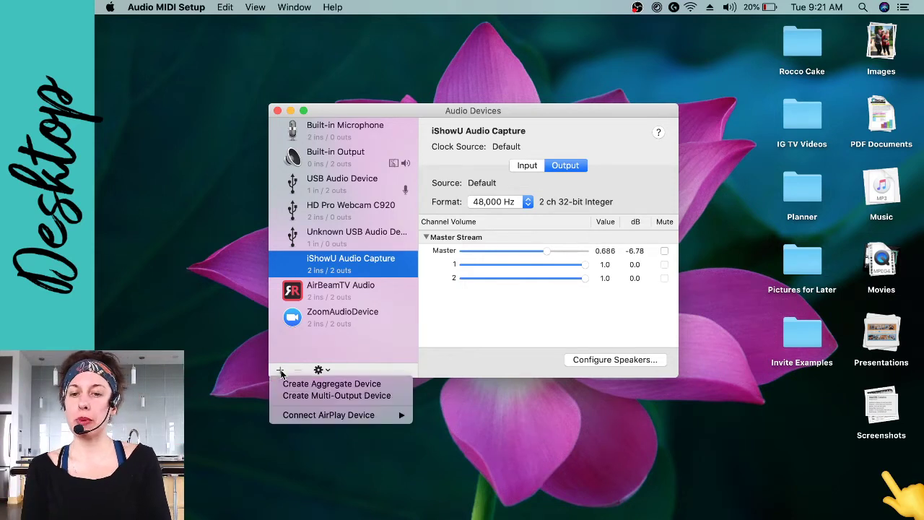
{"action": "left_click", "coordinate": [363, 397]}
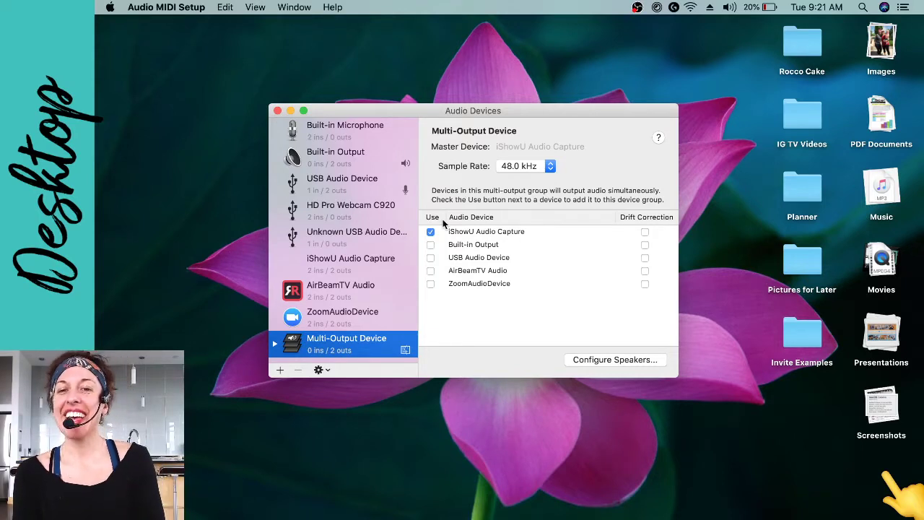
{"action": "left_click", "coordinate": [431, 245]}
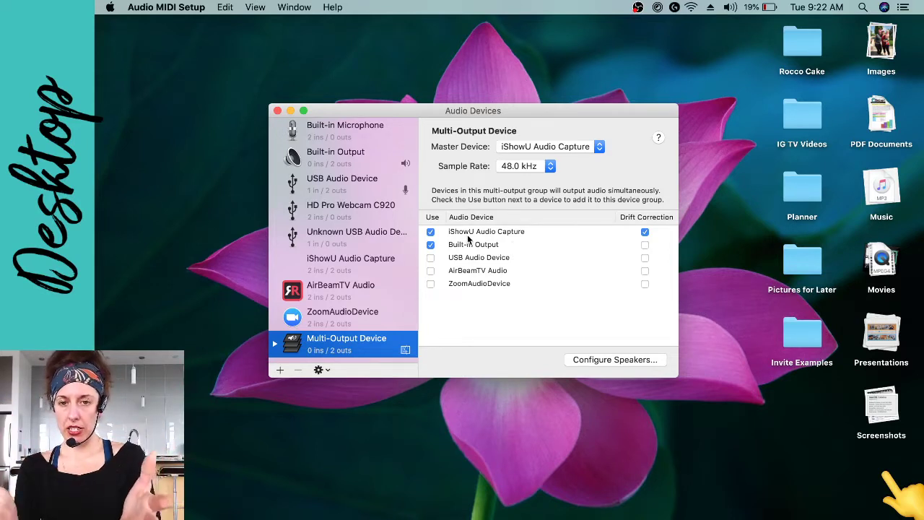
{"action": "left_click", "coordinate": [556, 146]}
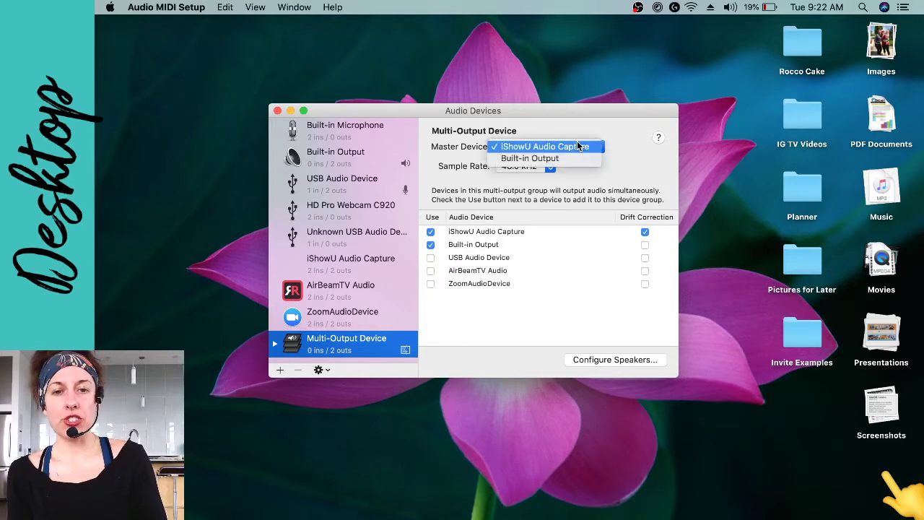
{"action": "left_click", "coordinate": [549, 160]}
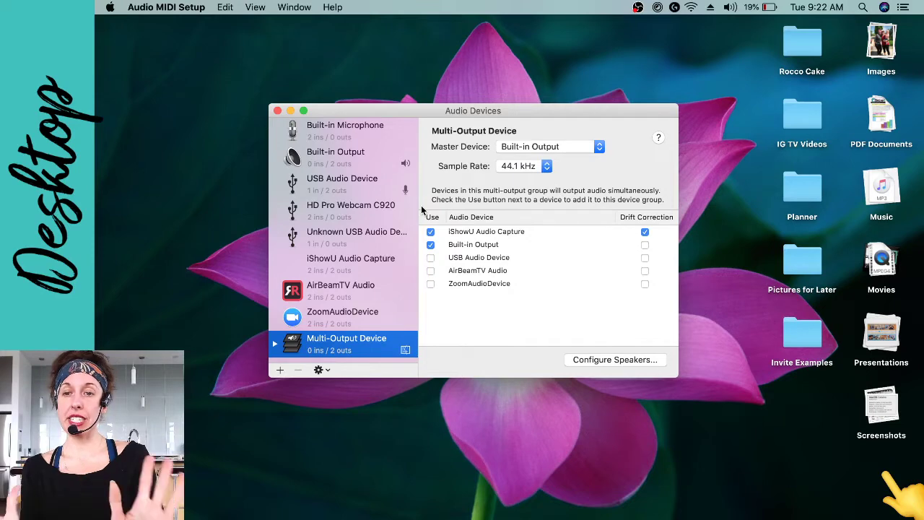
{"action": "left_click", "coordinate": [278, 111]}
Set the Mac's sound output to Multi-Output Device in the Sound settings of System Preferences
{"action": "left_click", "coordinate": [263, 495]}
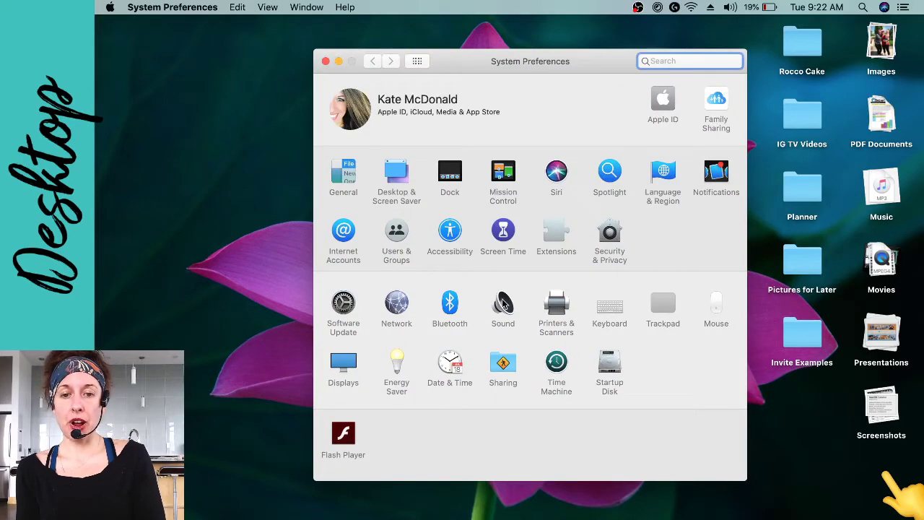
{"action": "left_click", "coordinate": [504, 304]}
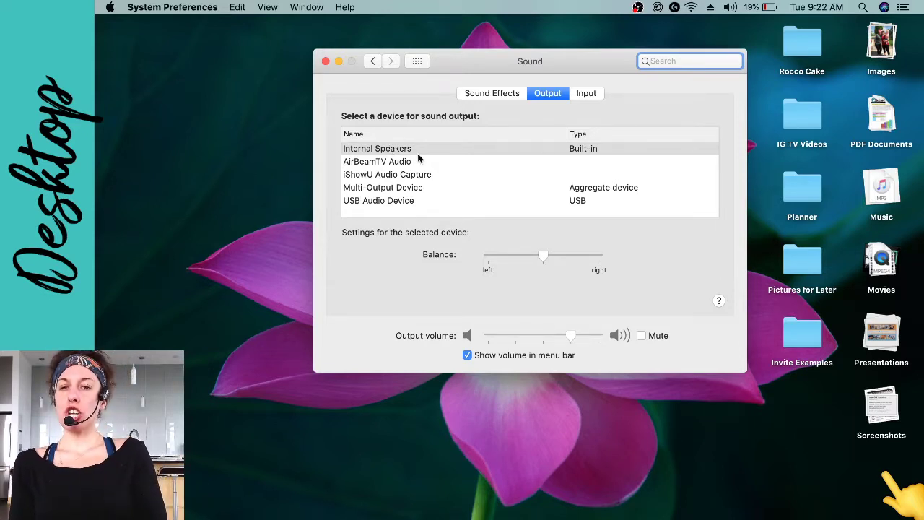
{"action": "left_click", "coordinate": [403, 189]}
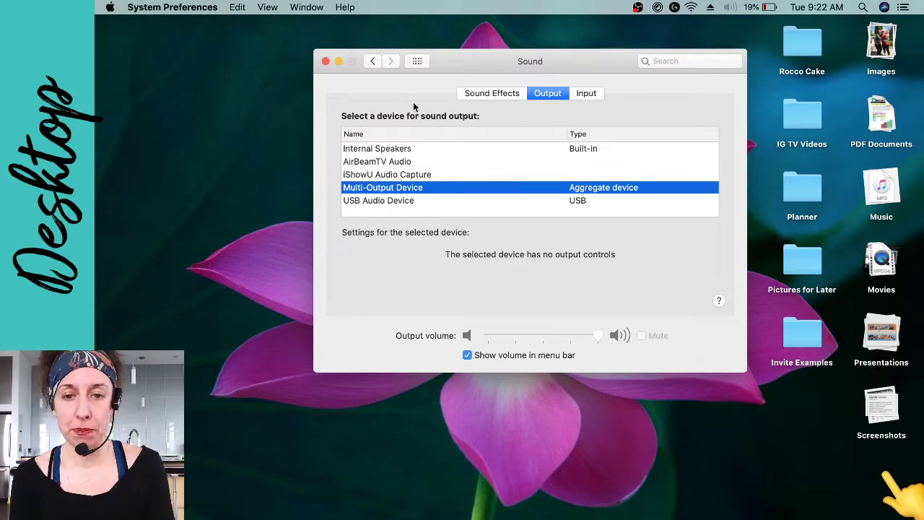
{"action": "left_click", "coordinate": [326, 62]}
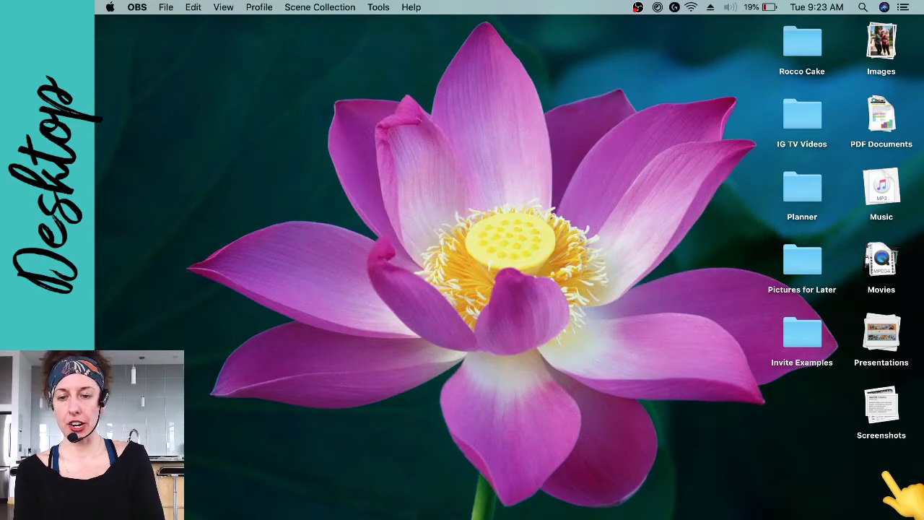
Switch to OBS, place the Pointer image over the audio mixer, and mute the Song source
{"action": "mouse_move", "coordinate": [299, 514]}
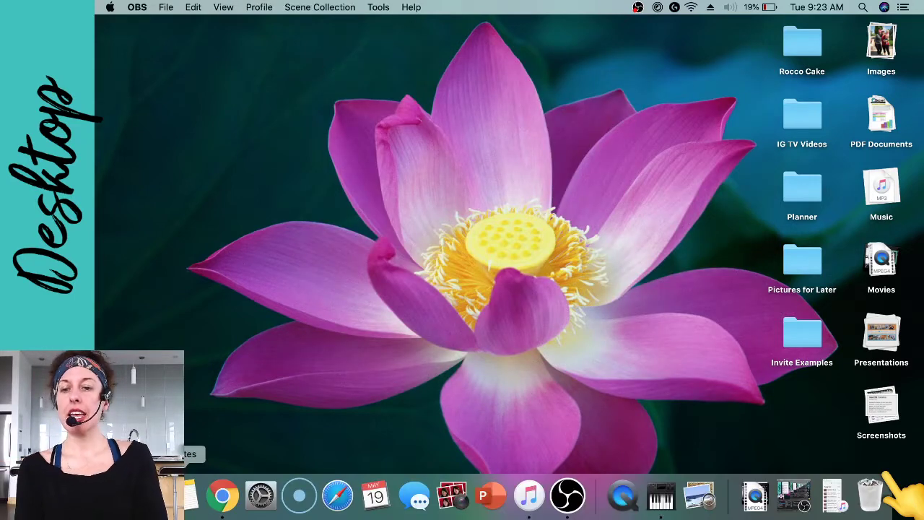
{"action": "left_click", "coordinate": [568, 499]}
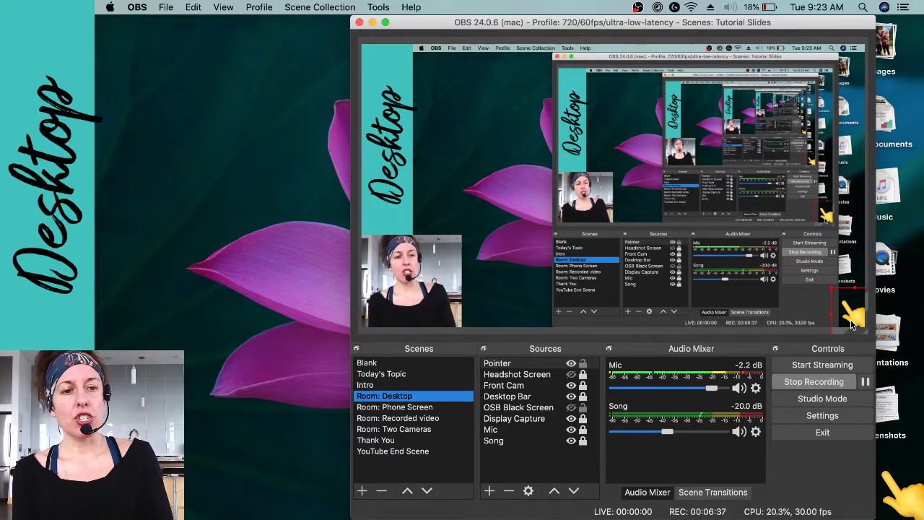
{"action": "left_click", "coordinate": [852, 322]}
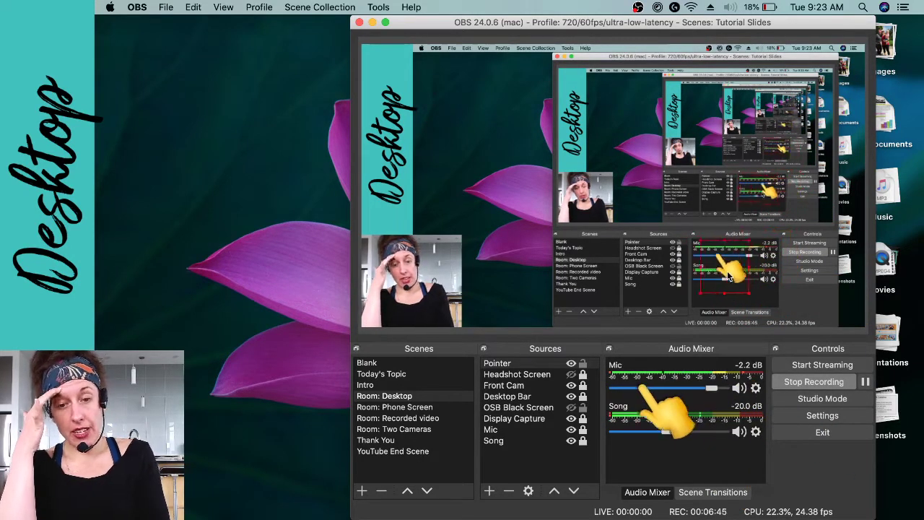
{"action": "left_click", "coordinate": [738, 432]}
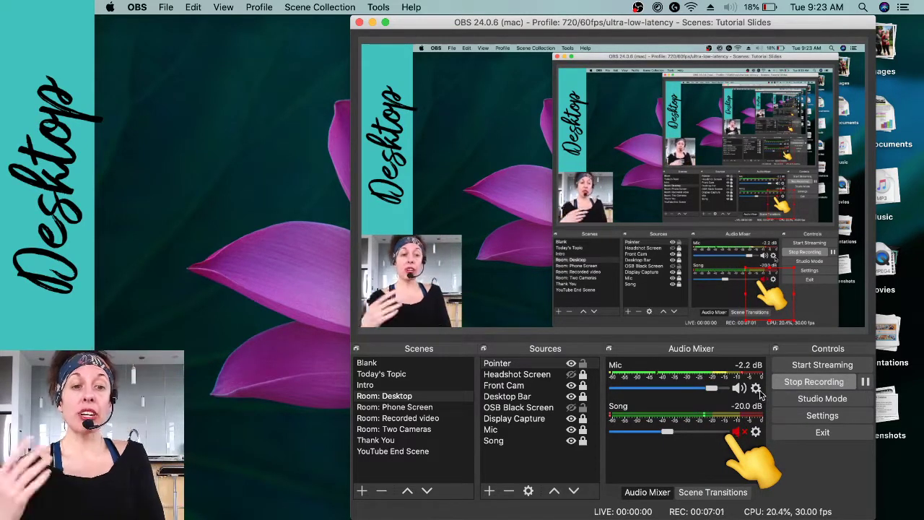
Add an Audio Input Capture source named Desktop Audio to the Room: Desktop scene, using iShowU Audio Capture as its device
{"action": "left_click", "coordinate": [489, 490]}
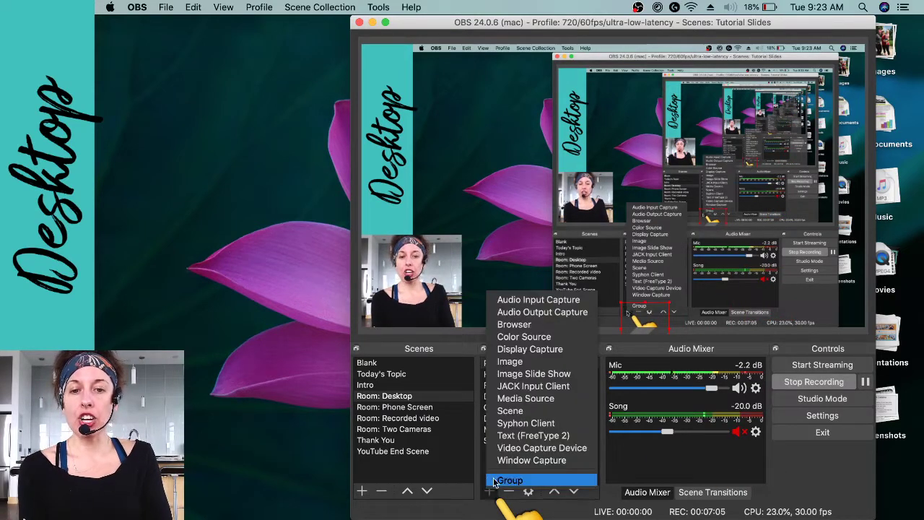
{"action": "left_click", "coordinate": [554, 306]}
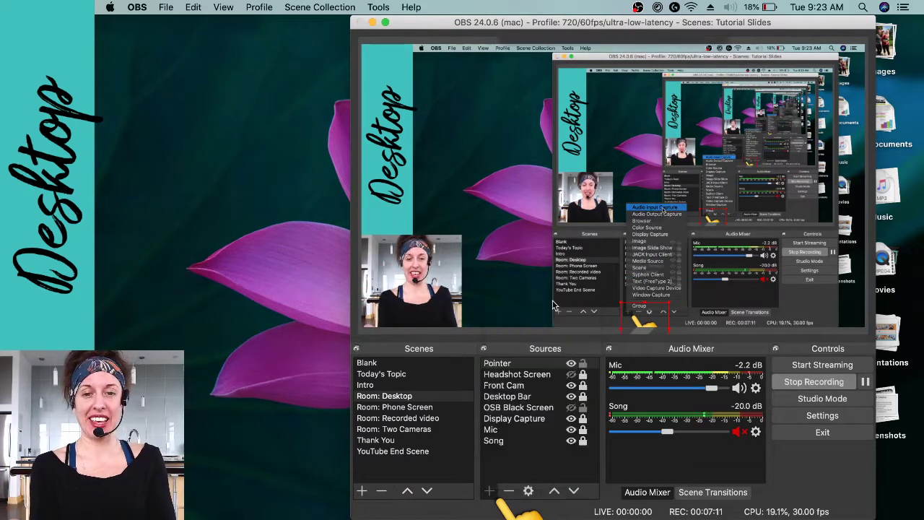
{"action": "type", "text": "Desktop A"}
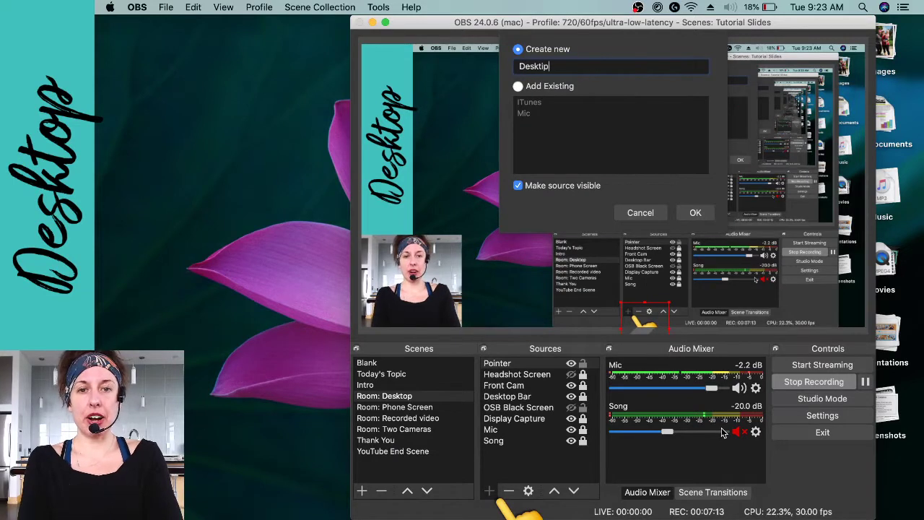
{"action": "type", "text": "udio"}
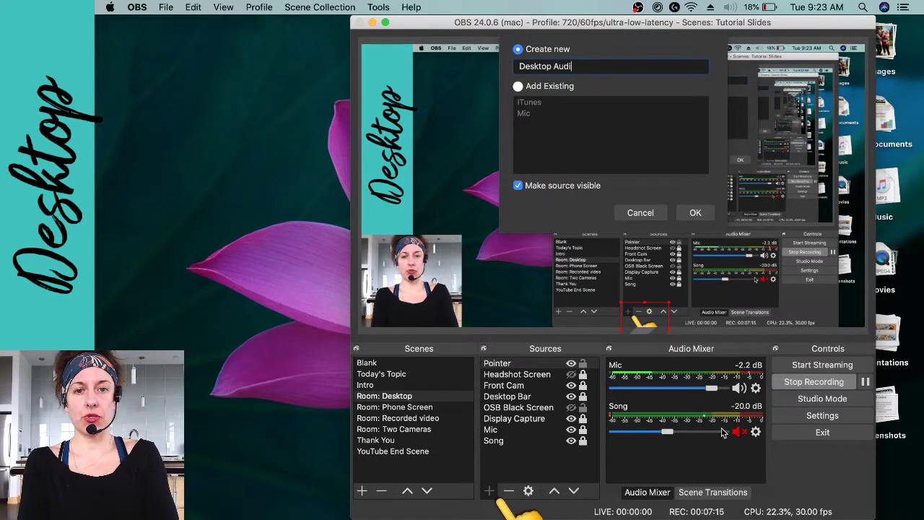
{"action": "left_click", "coordinate": [695, 212]}
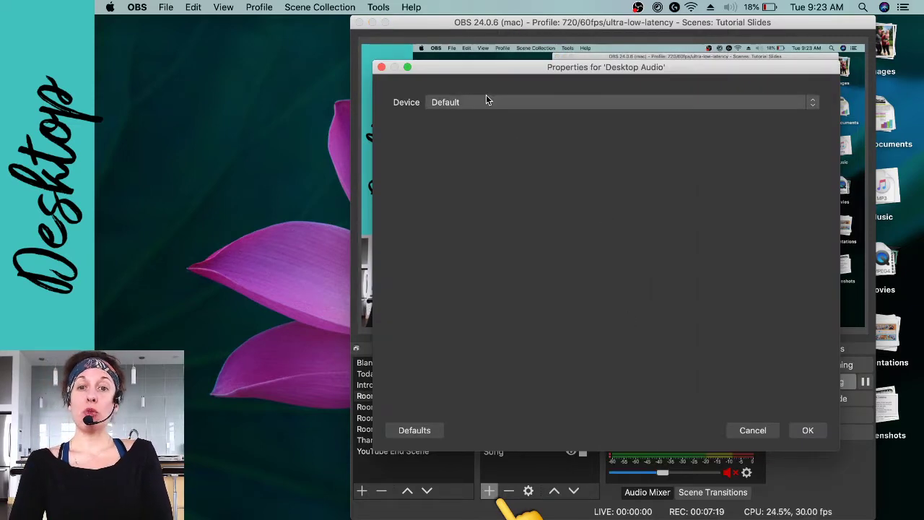
{"action": "left_click", "coordinate": [494, 102]}
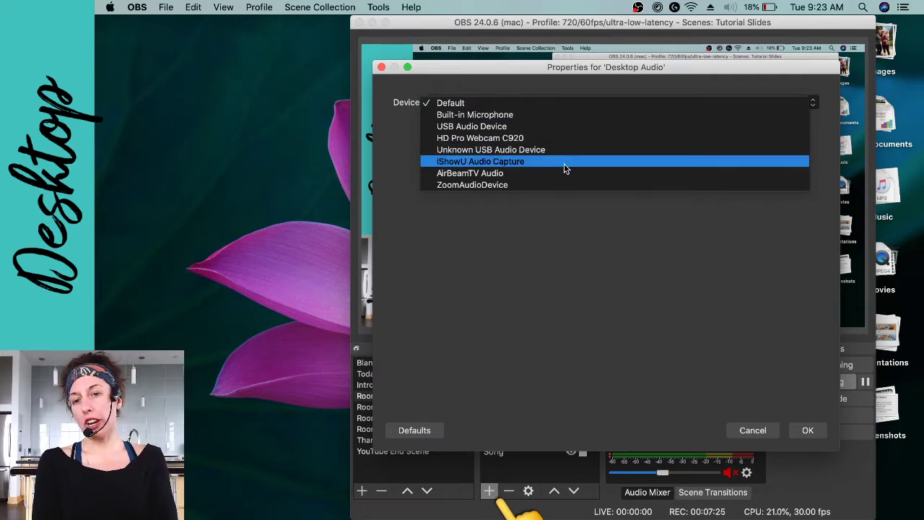
{"action": "left_click", "coordinate": [491, 166]}
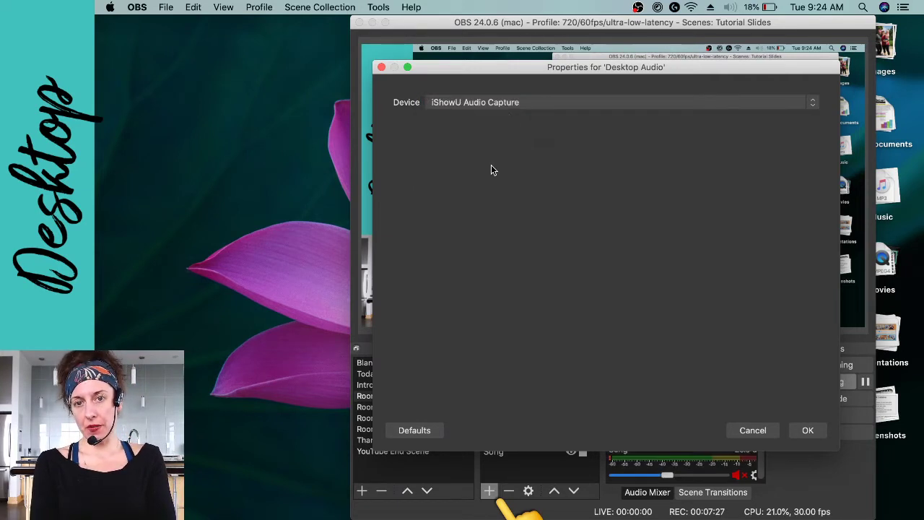
{"action": "left_click", "coordinate": [808, 430]}
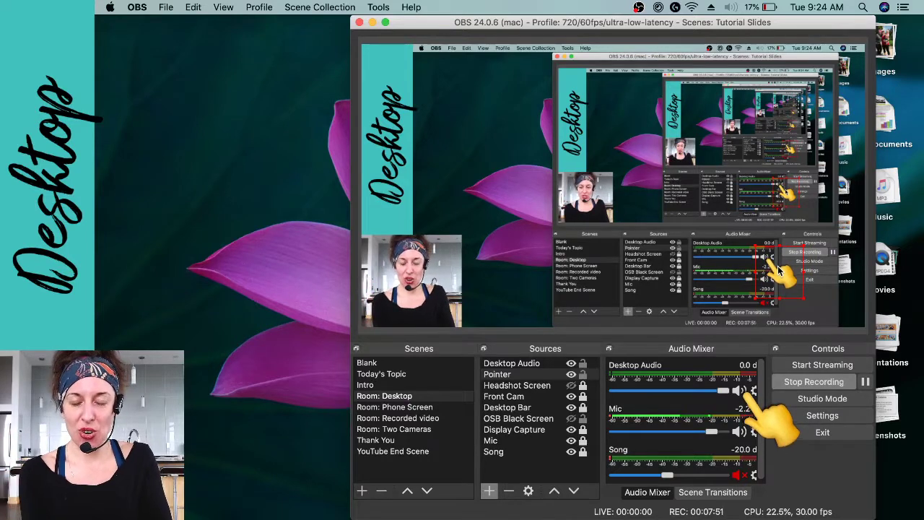
Switch to Music, move its window clear of the OBS mixer, and play "01 Warm-Up - Waiting For Tonight"
{"action": "mouse_move", "coordinate": [617, 514]}
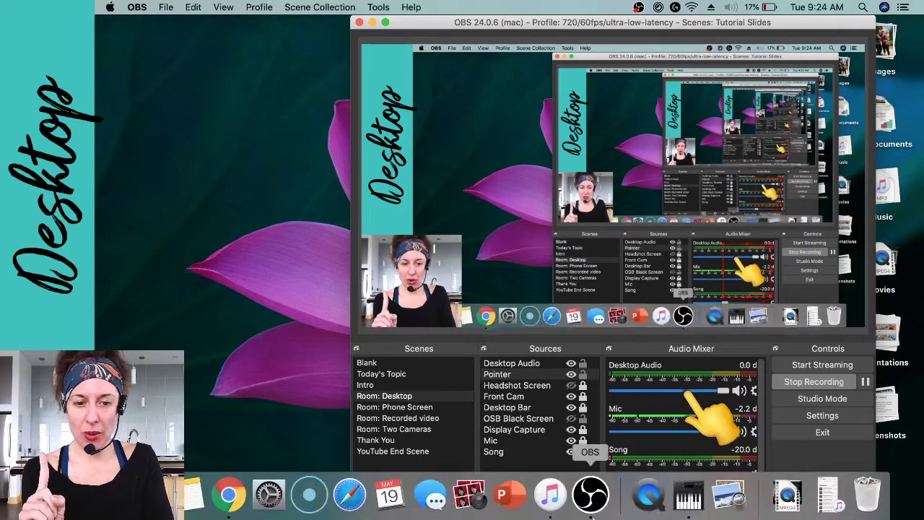
{"action": "left_click", "coordinate": [551, 495]}
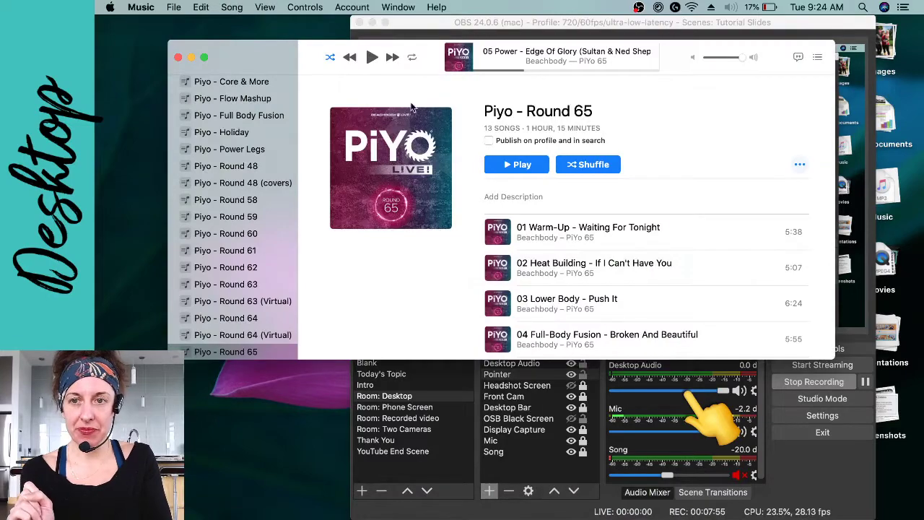
{"action": "left_click_drag", "start_coordinate": [771, 51], "coordinate": [384, 36]}
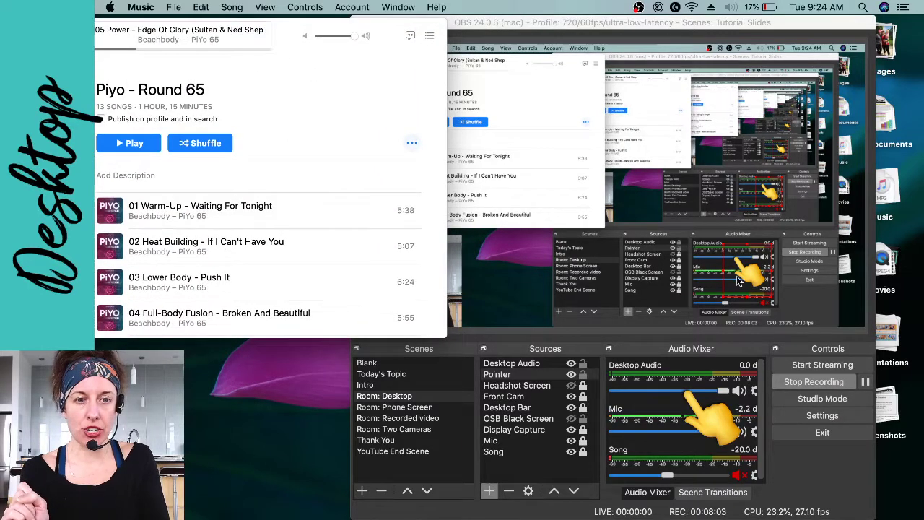
{"action": "left_click", "coordinate": [755, 277]}
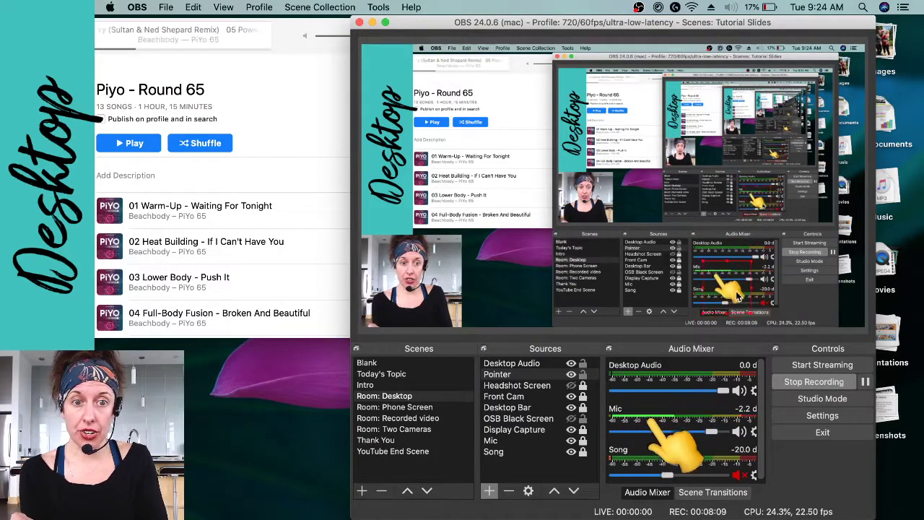
{"action": "left_click", "coordinate": [112, 218]}
{"action": "left_click", "coordinate": [110, 211]}
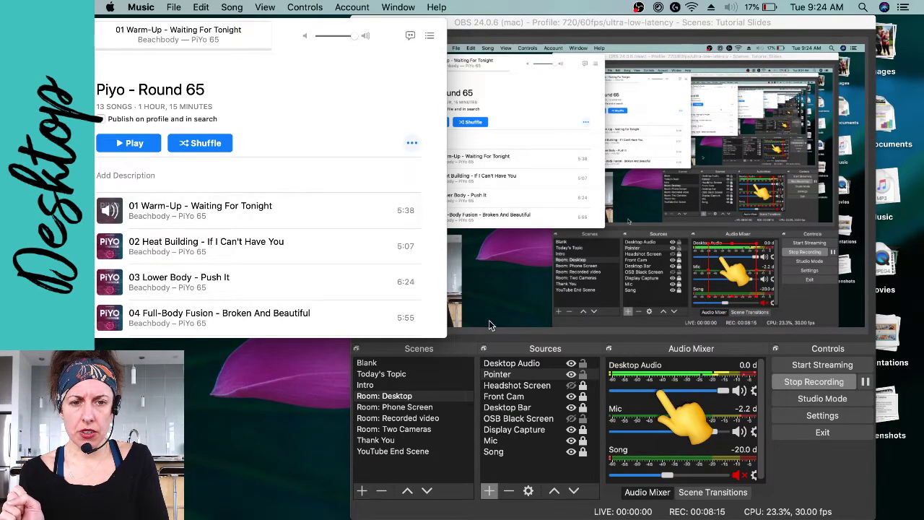
Adjust the Desktop Audio volume down to about -36 dB and switch to the Room: Two Cameras scene
{"action": "left_click_drag", "start_coordinate": [723, 391], "coordinate": [668, 394]}
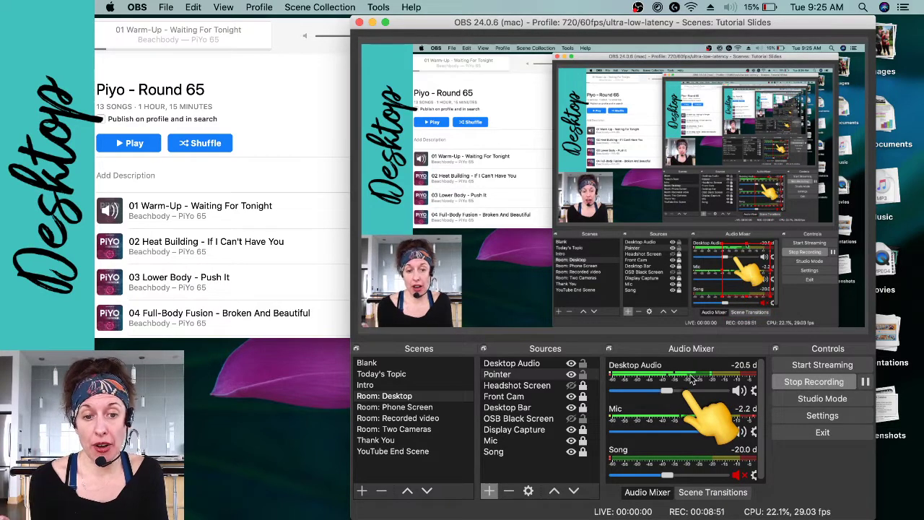
{"action": "mouse_move", "coordinate": [665, 389]}
{"action": "left_mouse_down"}
{"action": "mouse_move", "coordinate": [622, 393]}
{"action": "mouse_move", "coordinate": [700, 395]}
{"action": "mouse_move", "coordinate": [652, 394]}
{"action": "left_mouse_up"}
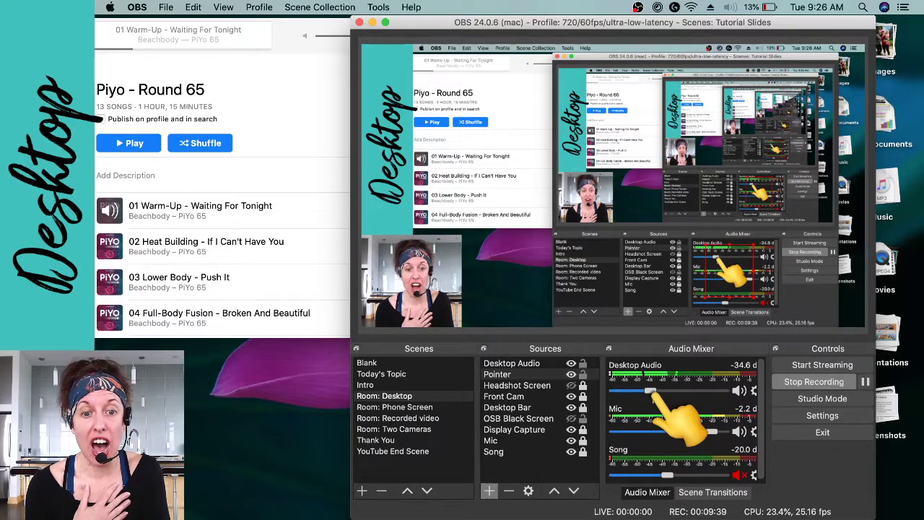
{"action": "left_click_drag", "start_coordinate": [653, 391], "coordinate": [682, 394]}
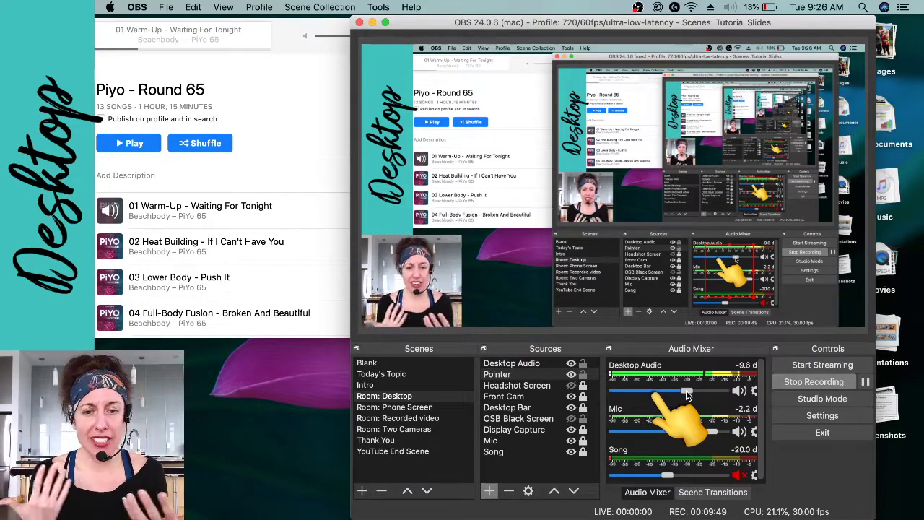
{"action": "left_click_drag", "start_coordinate": [688, 395], "coordinate": [655, 394]}
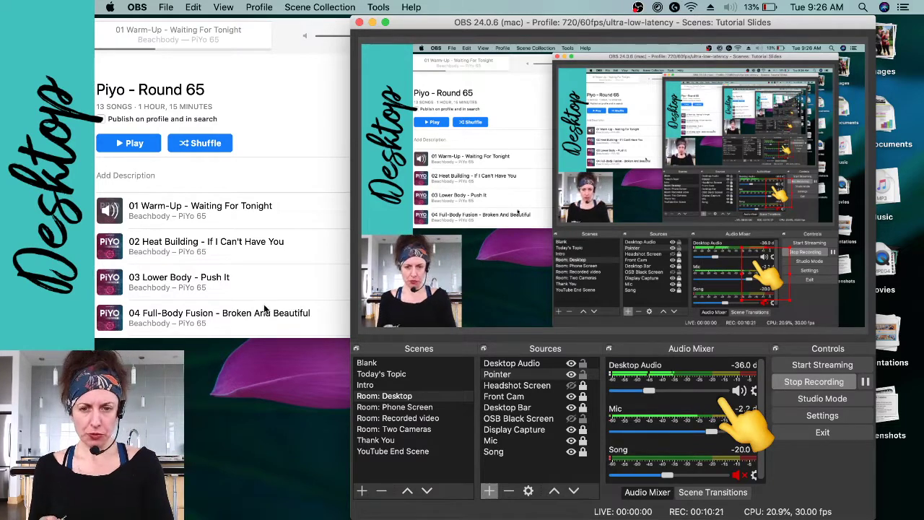
{"action": "left_click", "coordinate": [418, 431]}
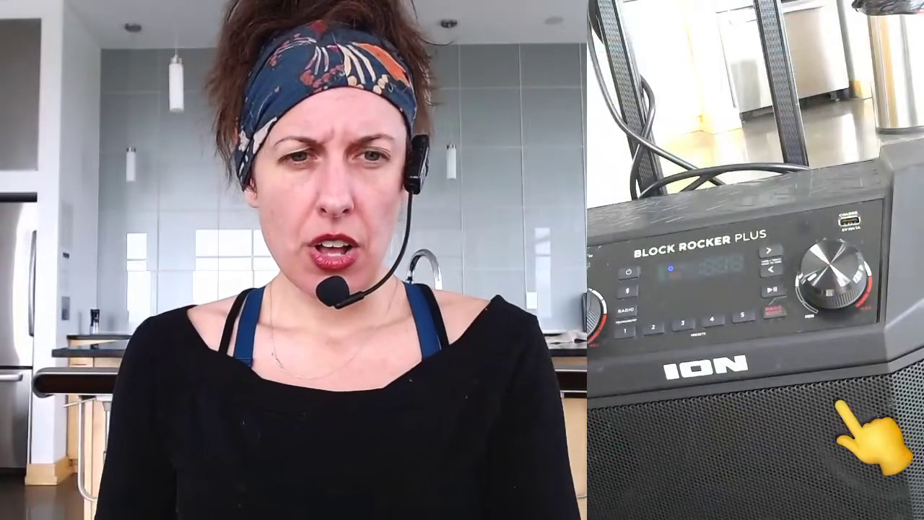